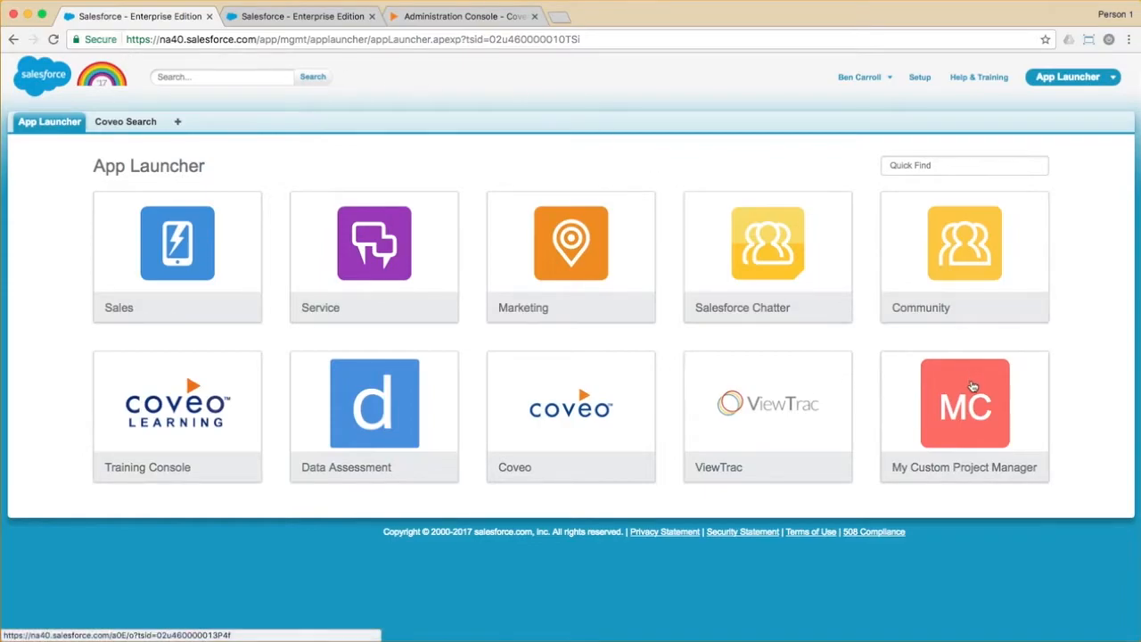
# View the Third Project record in My Custom Project Manager, and examine the My Custom Project object definition and its custom fields in Setup
pyautogui.click(984, 409)
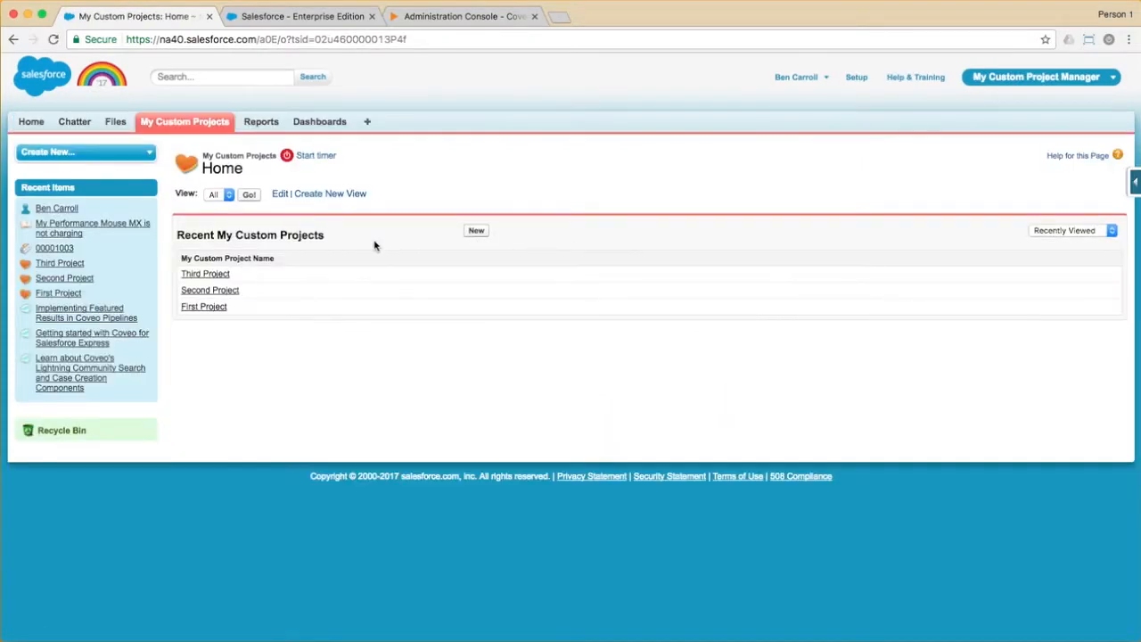
pyautogui.click(210, 273)
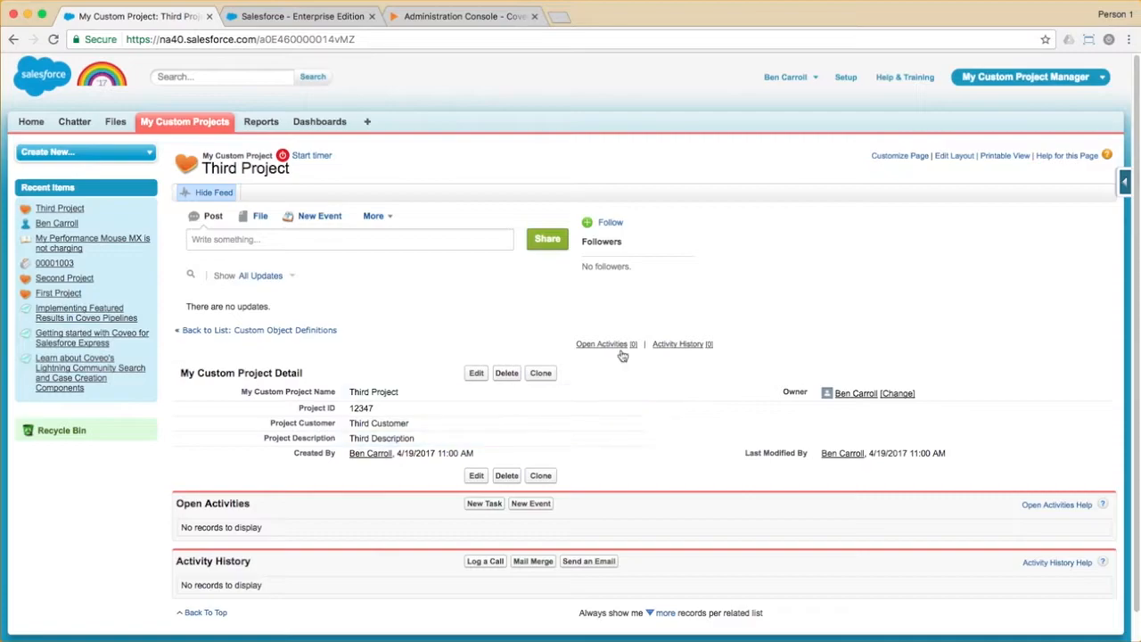
pyautogui.click(846, 77)
pyautogui.click(227, 514)
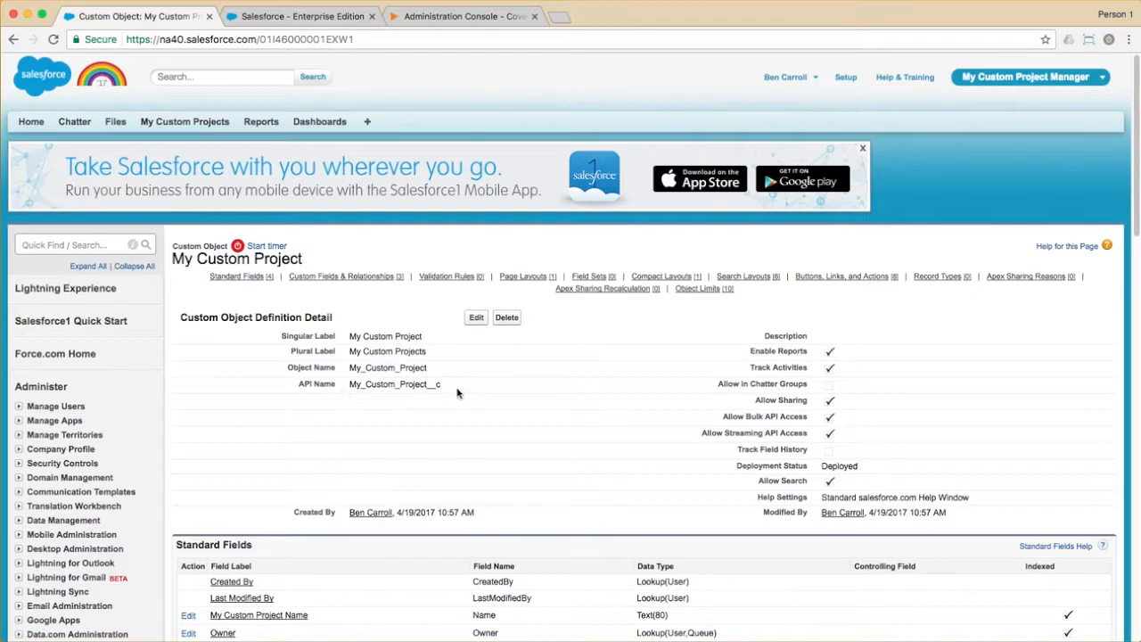
pyautogui.scroll(-3, 432, 437)
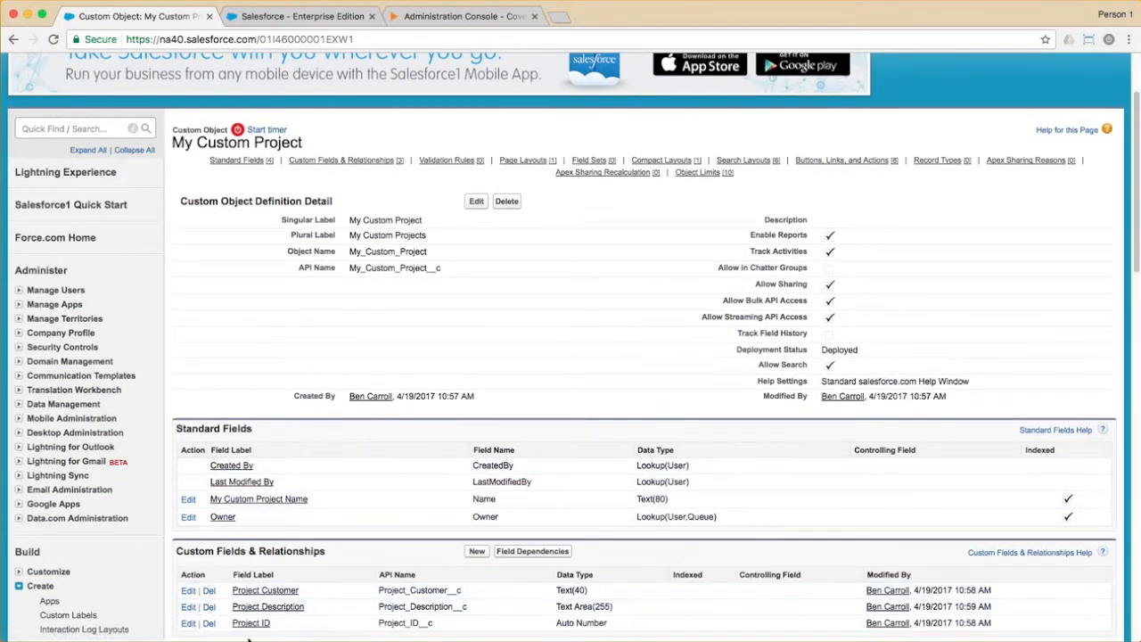
pyautogui.scroll(1, 374, 606)
pyautogui.scroll(3, 373, 607)
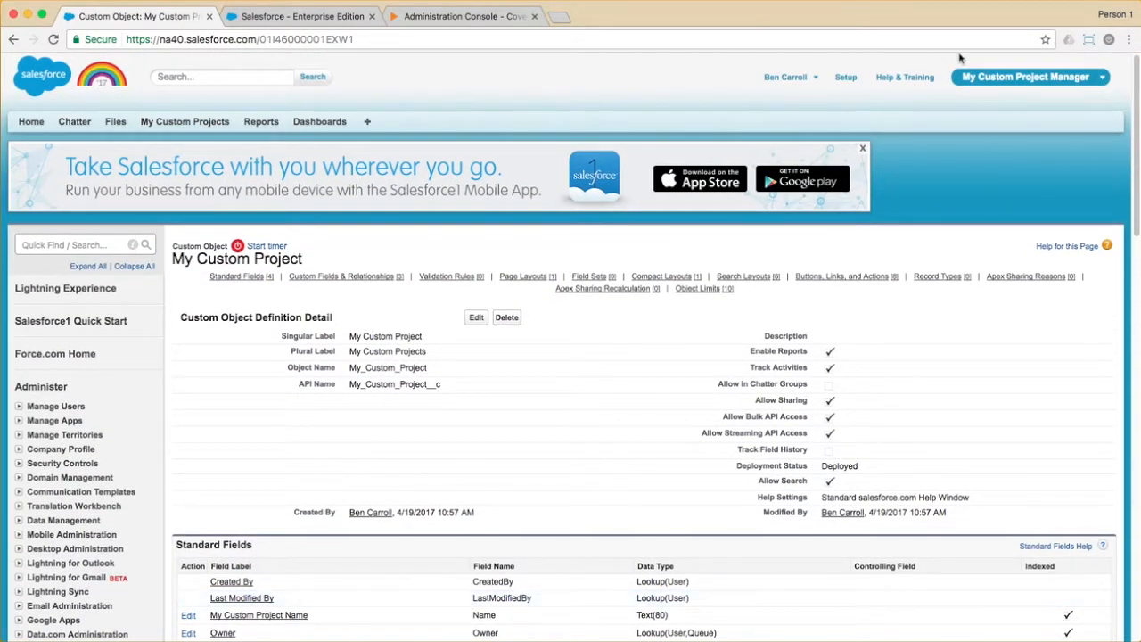
# View the ViewTrac media record "Getting started with Coveo for Salesforce Express", and open the Media custom object definition in Setup
pyautogui.click(1004, 78)
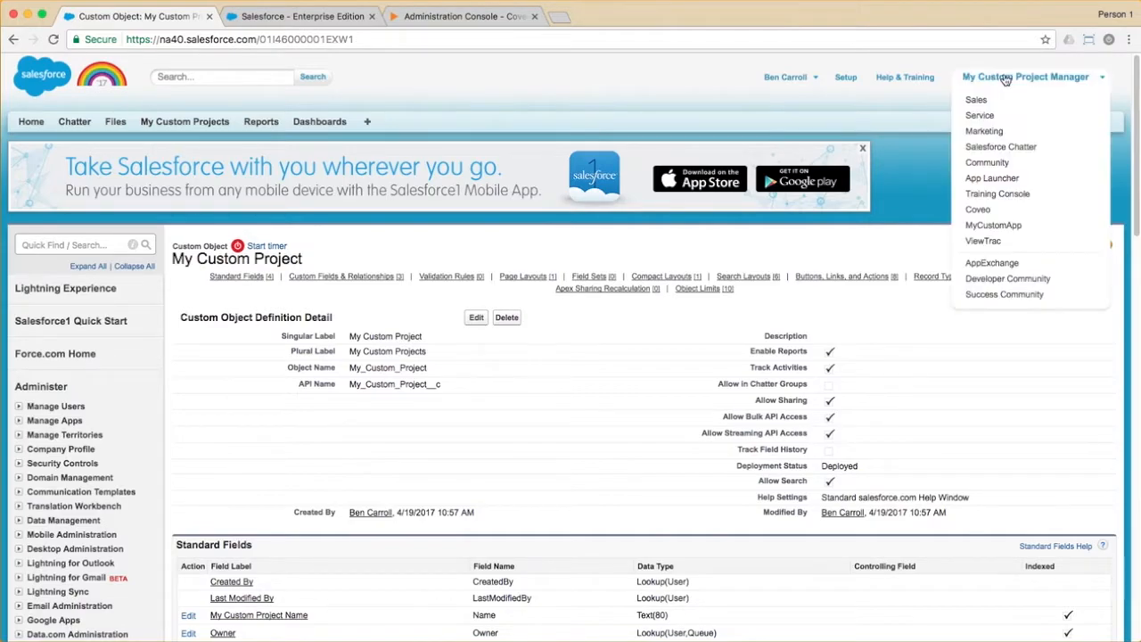
pyautogui.click(1000, 178)
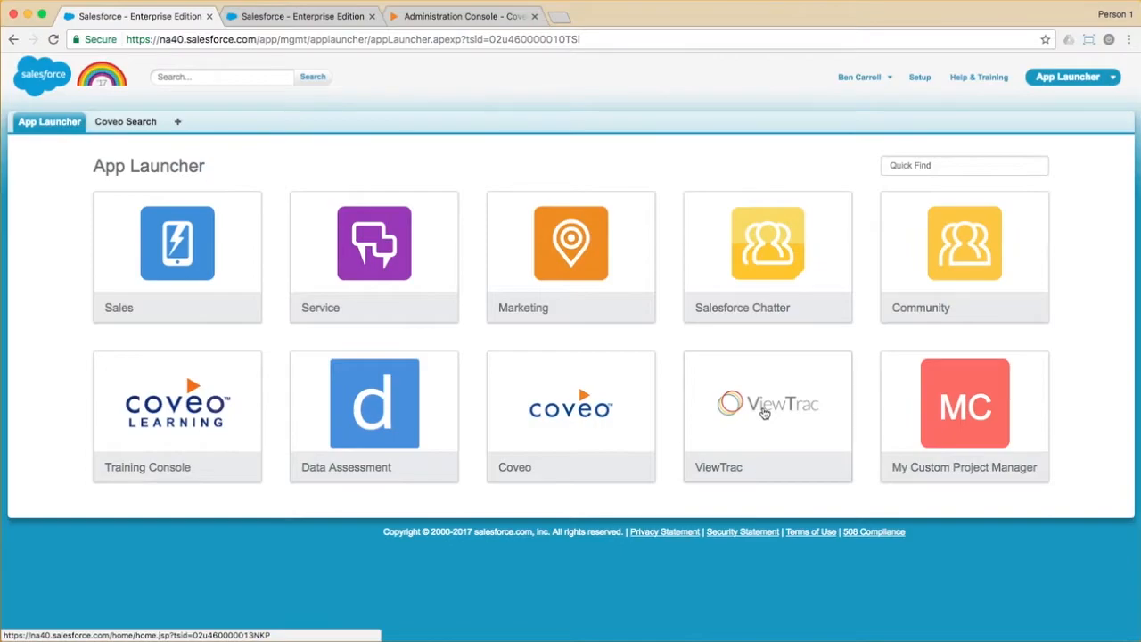
pyautogui.click(764, 413)
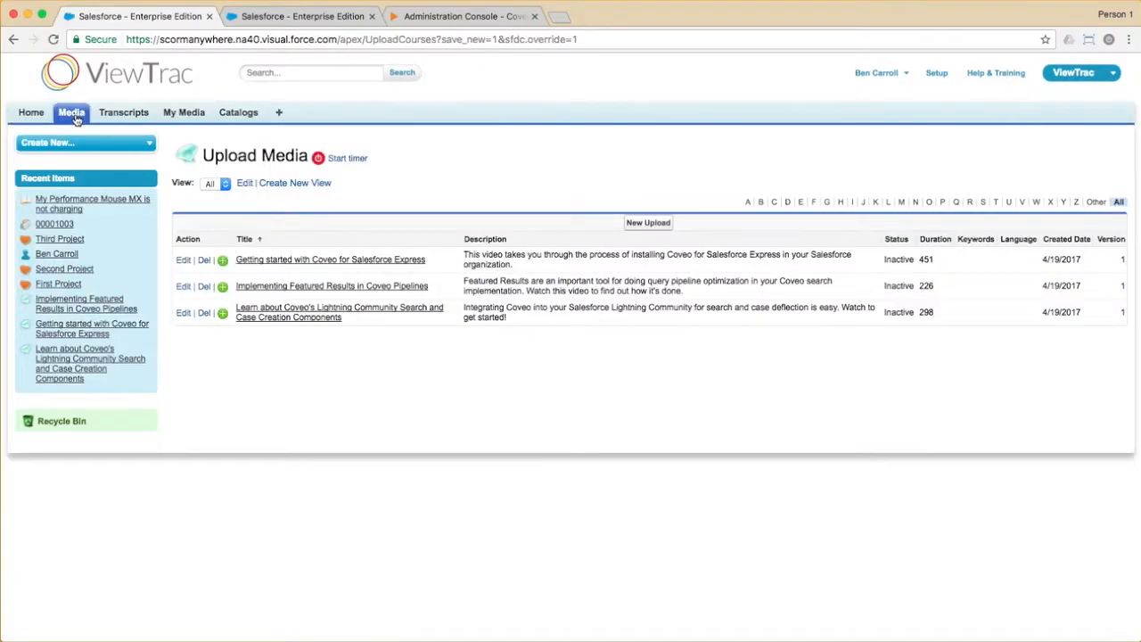
pyautogui.click(319, 261)
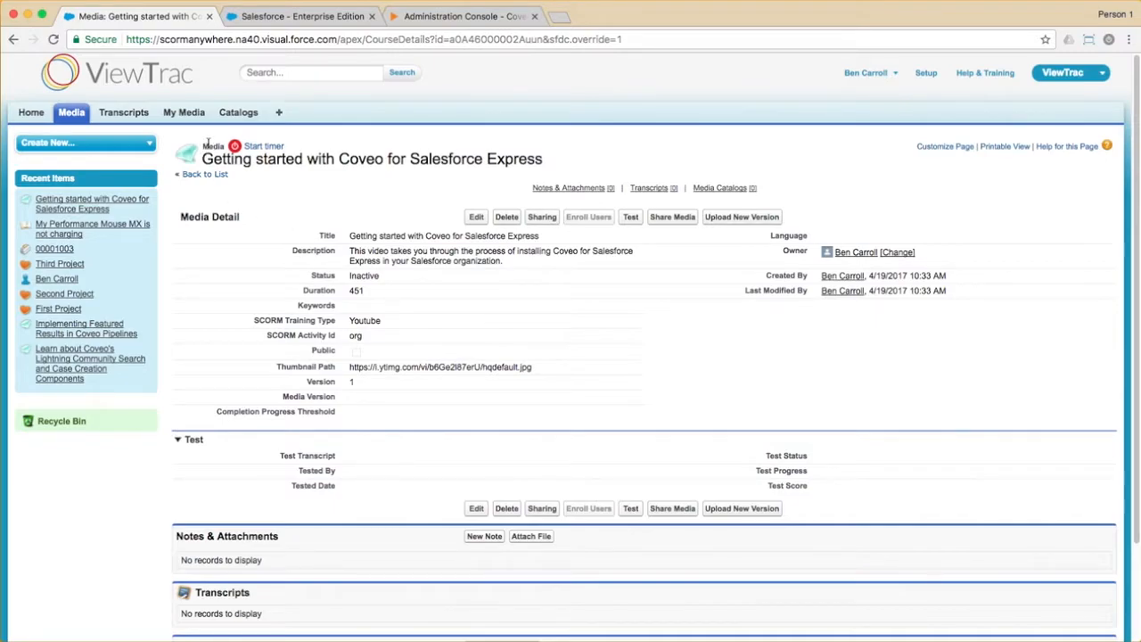
pyautogui.click(926, 73)
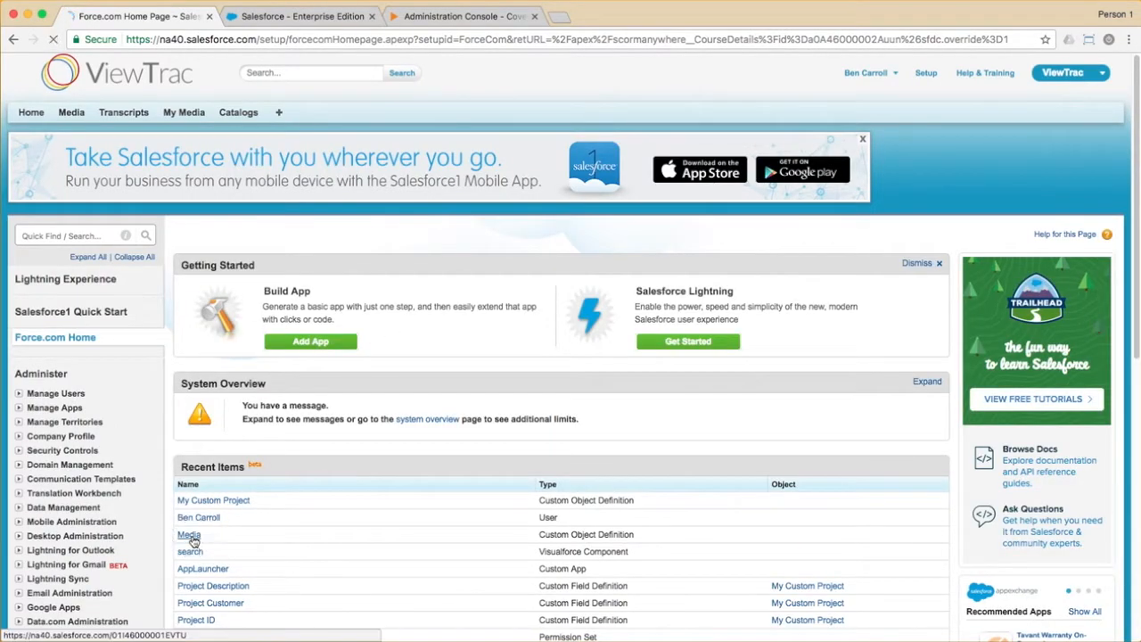
pyautogui.click(189, 534)
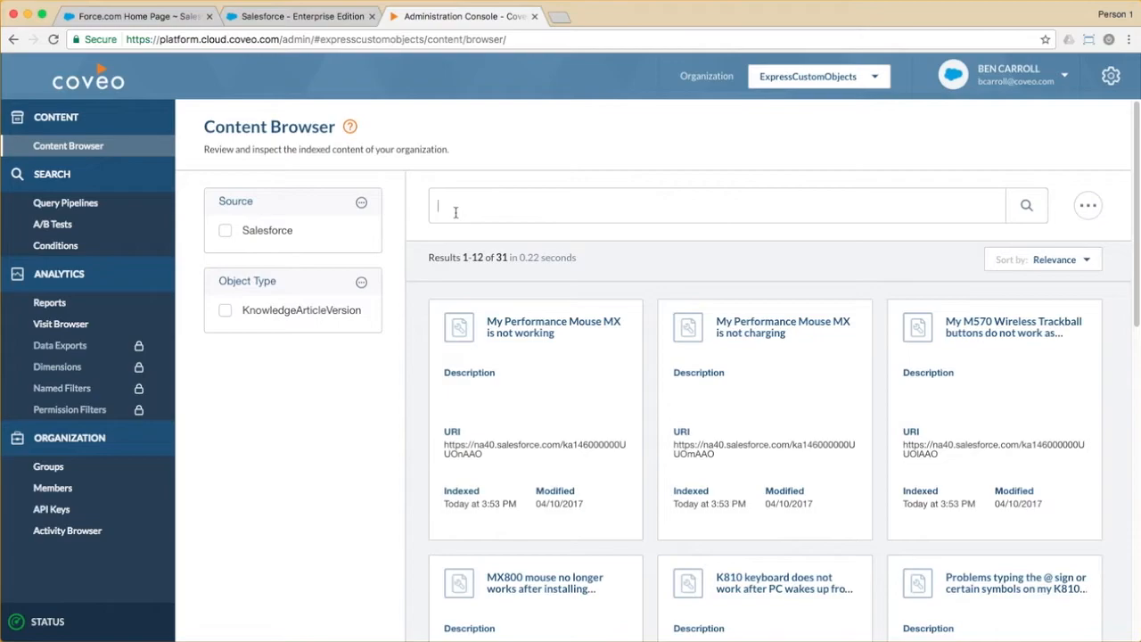
pyautogui.write('@objecttype=="')
pyautogui.write('scormanywhere__Course__c')
pyautogui.write('"')
pyautogui.press('Return')
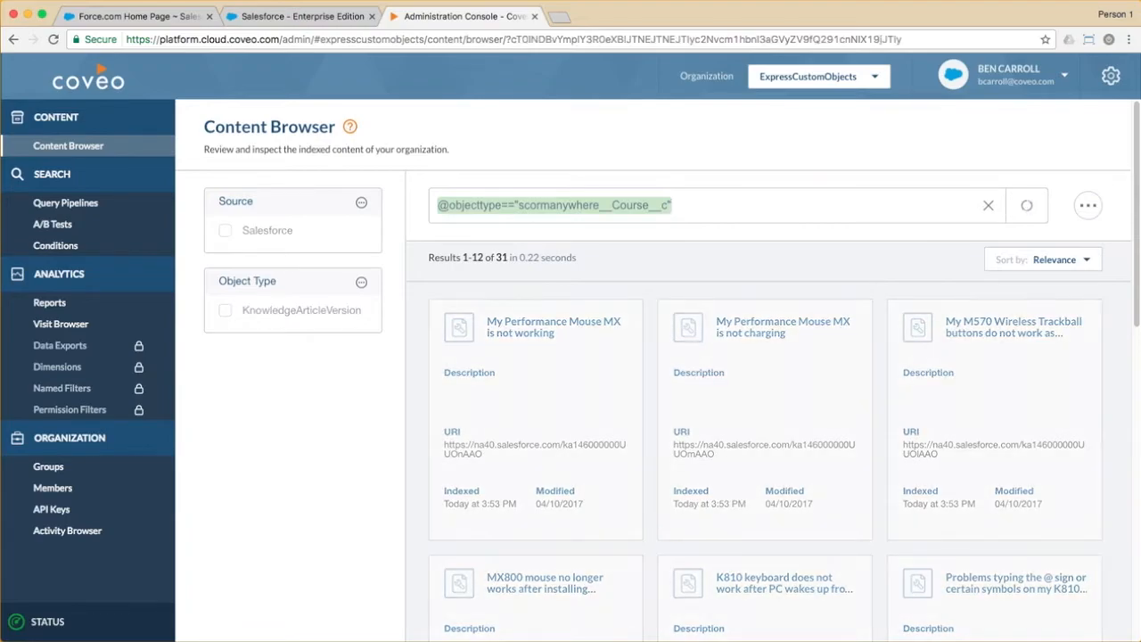
pyautogui.tripleClick(705, 204)
pyautogui.hotkey('ctrl', 'c')
pyautogui.press('Return')
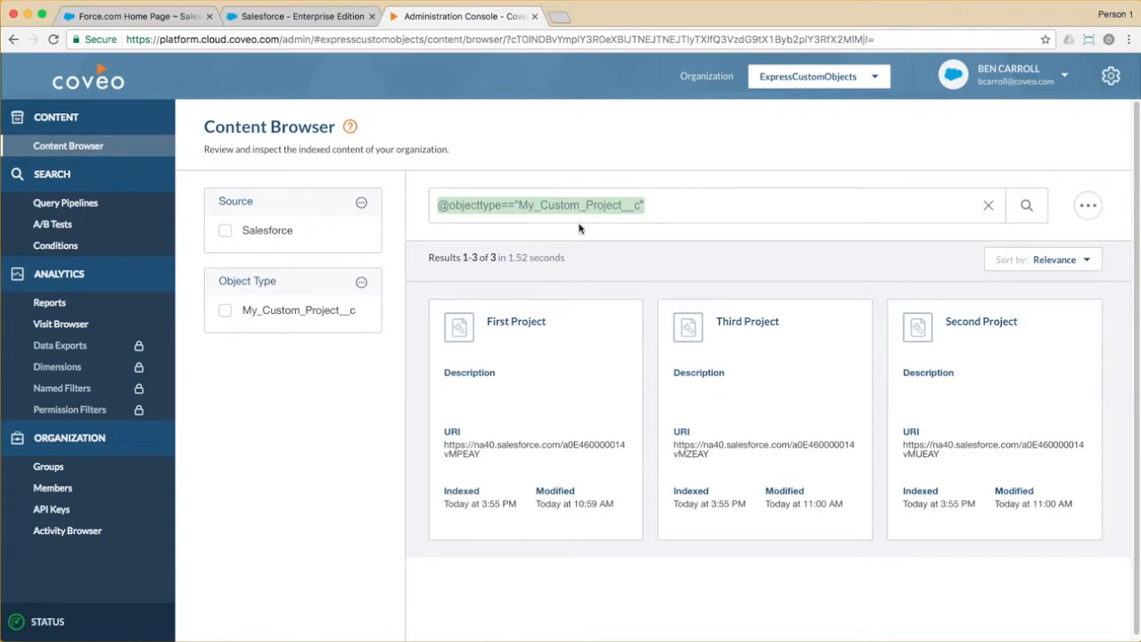
# Switch to the Coveo Search page in Salesforce and open its search interface for editing
pyautogui.click(331, 19)
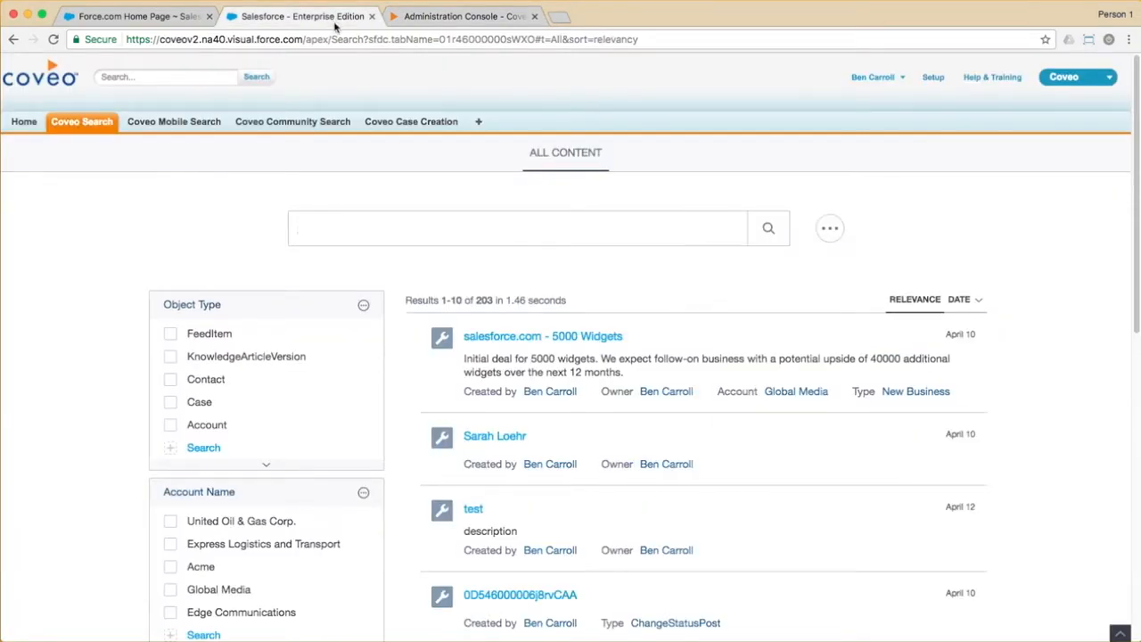
pyautogui.click(1116, 635)
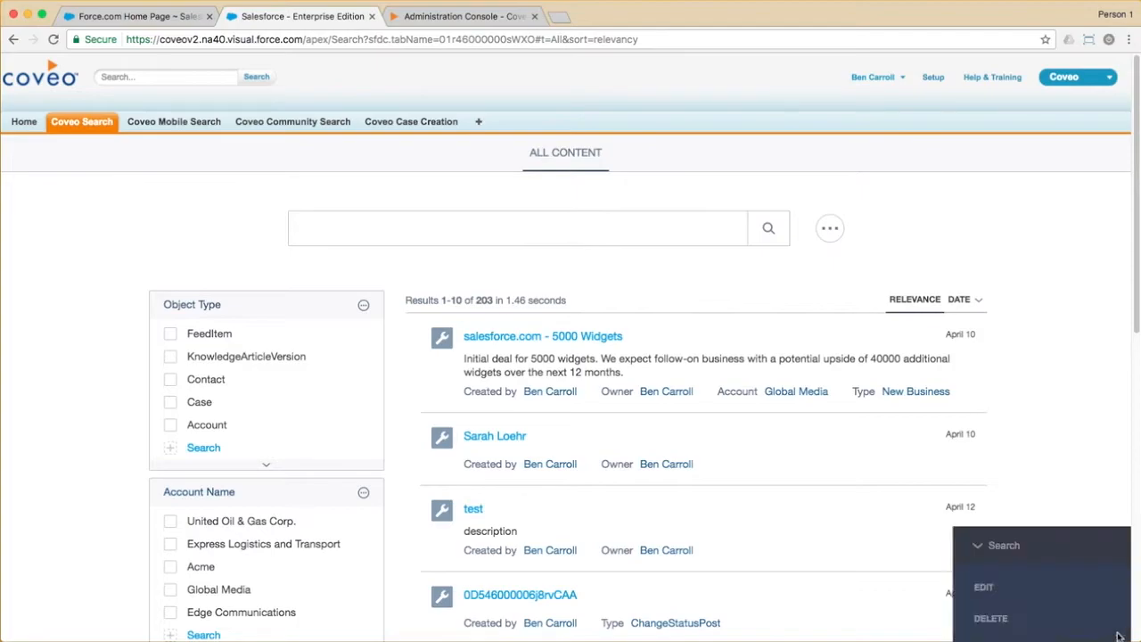
pyautogui.click(1021, 592)
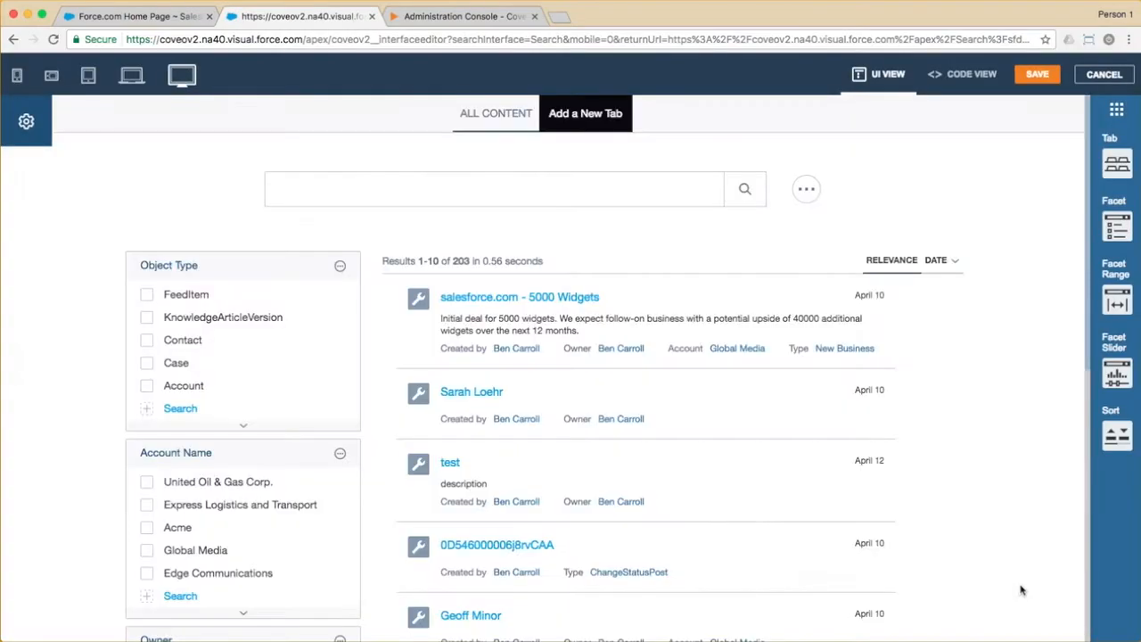
# Add scormanywhere__Course__c and My_Custom_Project__c to the object types in the All Content tab's filter expression, and save the tab options
pyautogui.moveTo(523, 147)
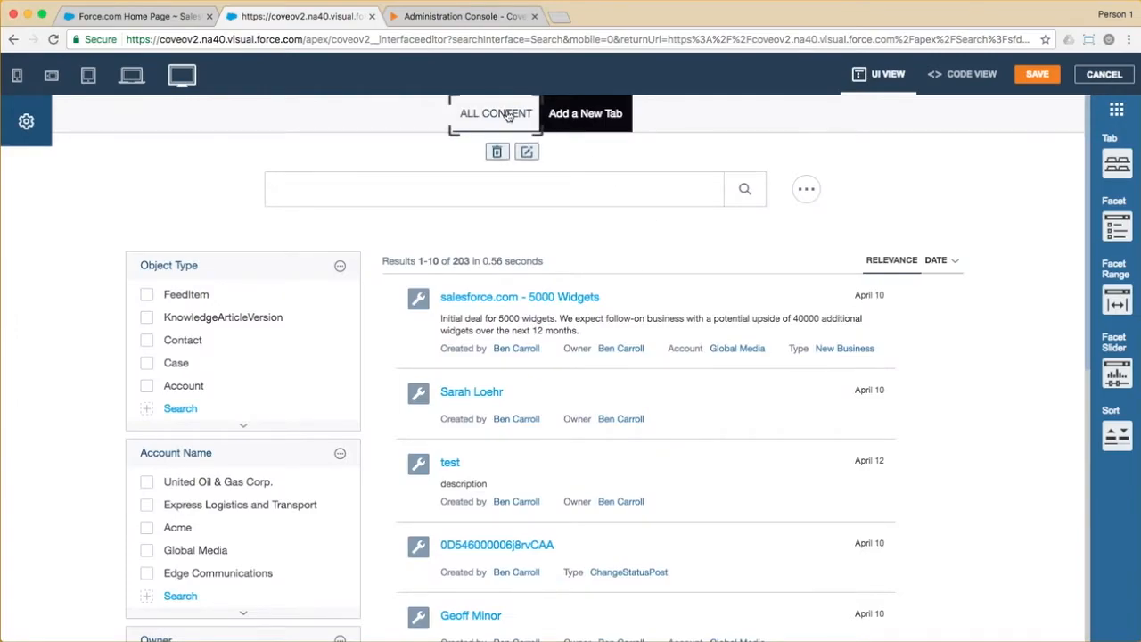
pyautogui.click(526, 153)
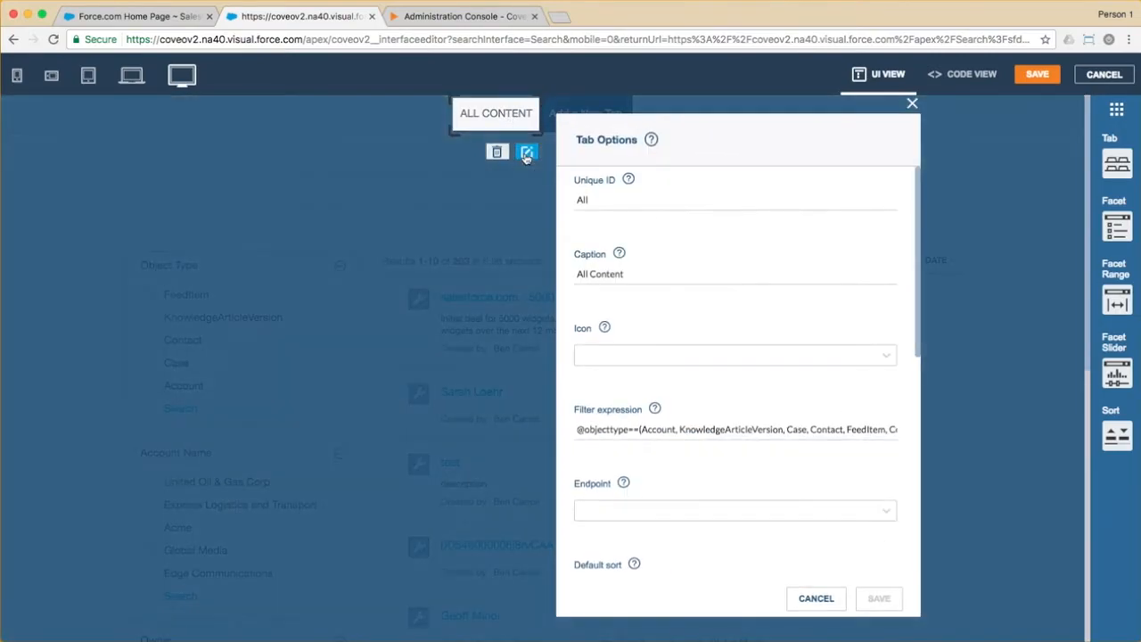
pyautogui.click(642, 432)
pyautogui.write('scormanywhere__Course__c')
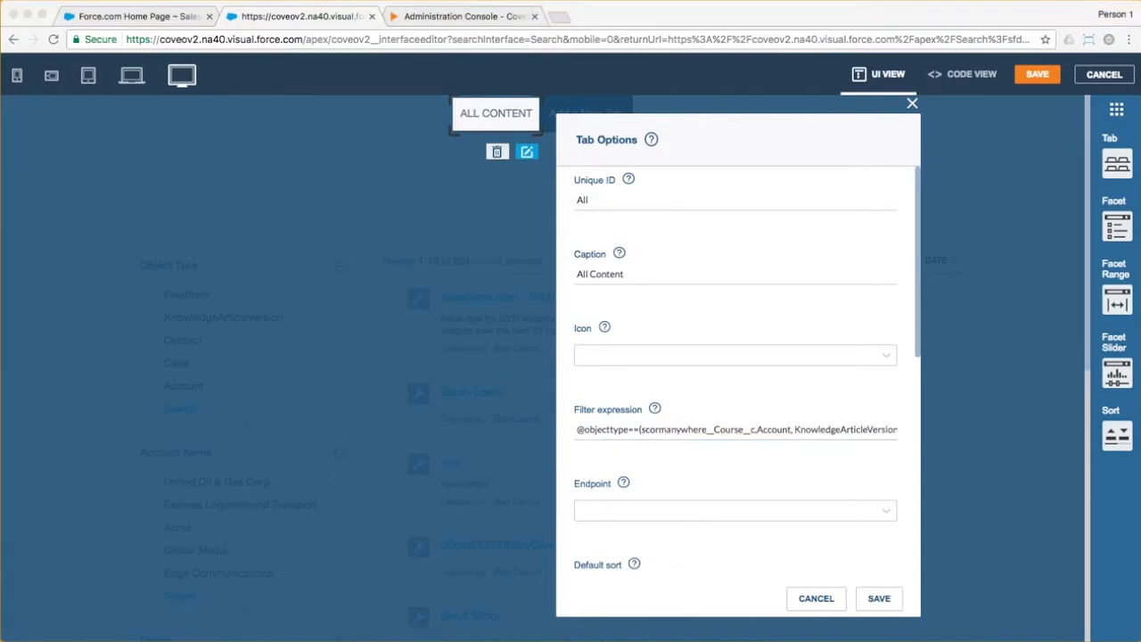
pyautogui.write('My_Custom_Project__c,')
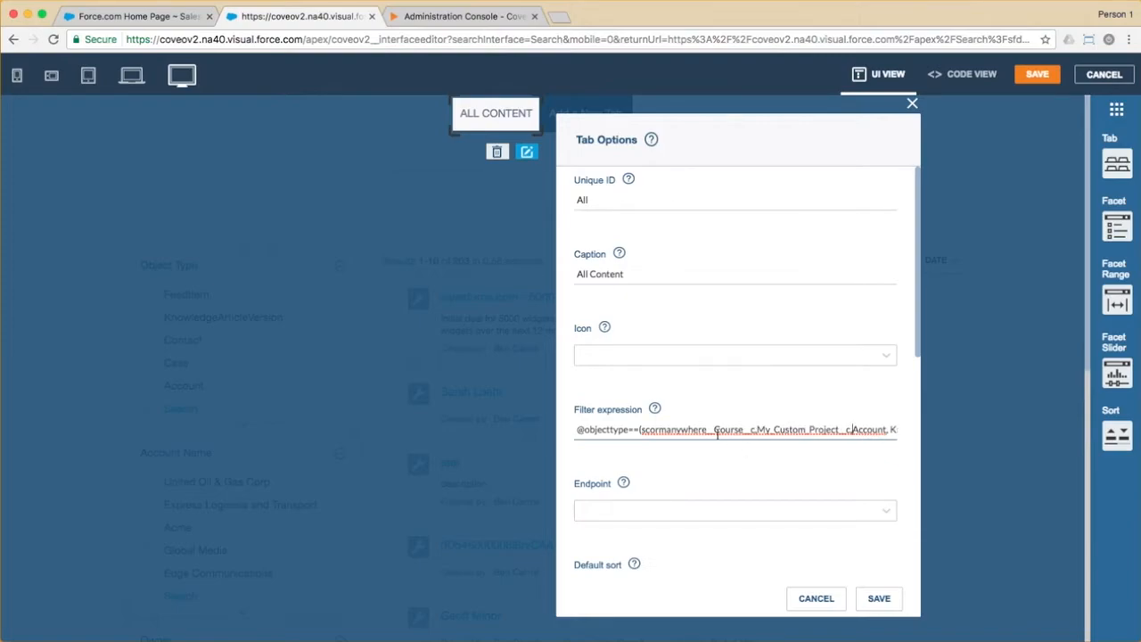
pyautogui.click(879, 599)
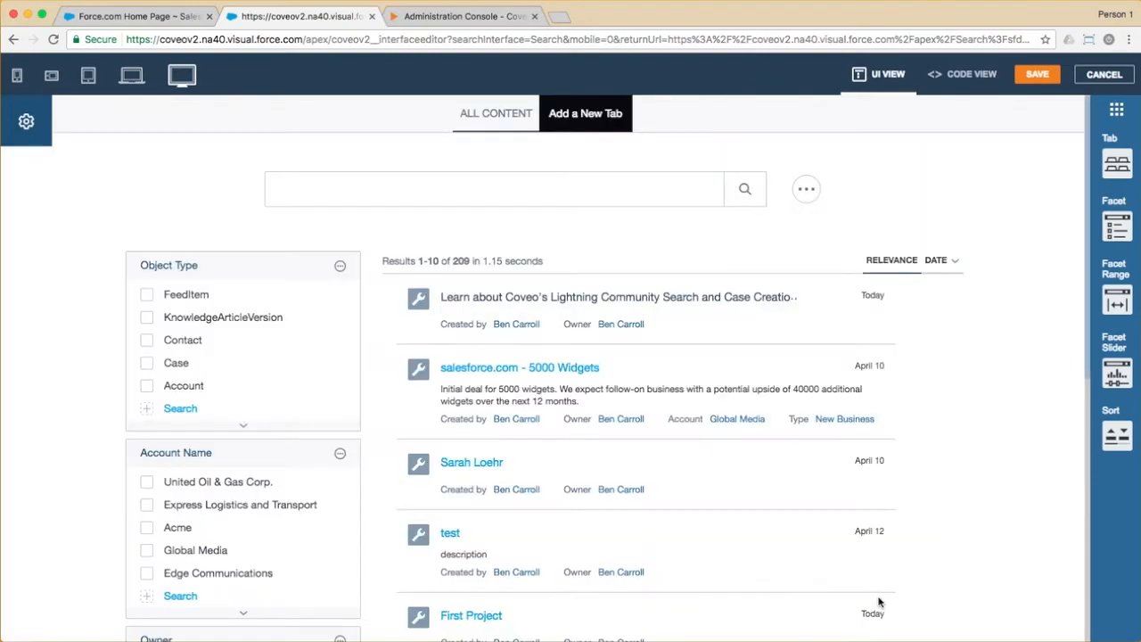
# Add a search tab after All Content with the unique ID courses and the caption Courses
pyautogui.moveTo(1117, 164); pyautogui.dragTo(552, 119)
pyautogui.doubleClick(495, 314)
pyautogui.write('courses')
pyautogui.press('Tab')
pyautogui.write('Courses')
pyautogui.click(572, 428)
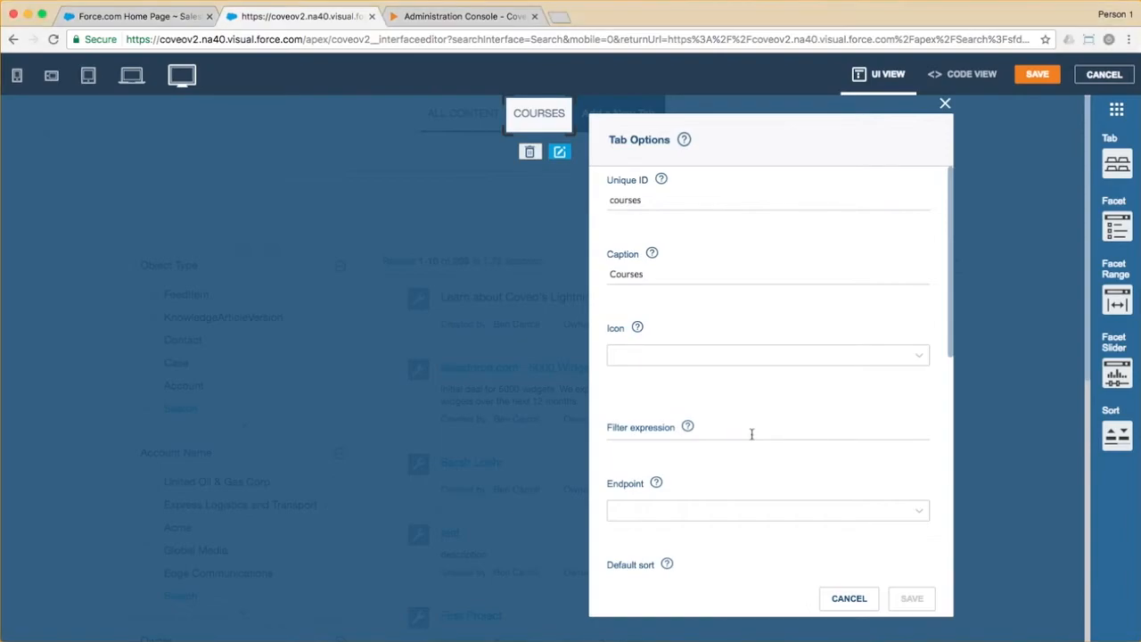
pyautogui.click(754, 432)
pyautogui.hotkey('ctrl', 'v')
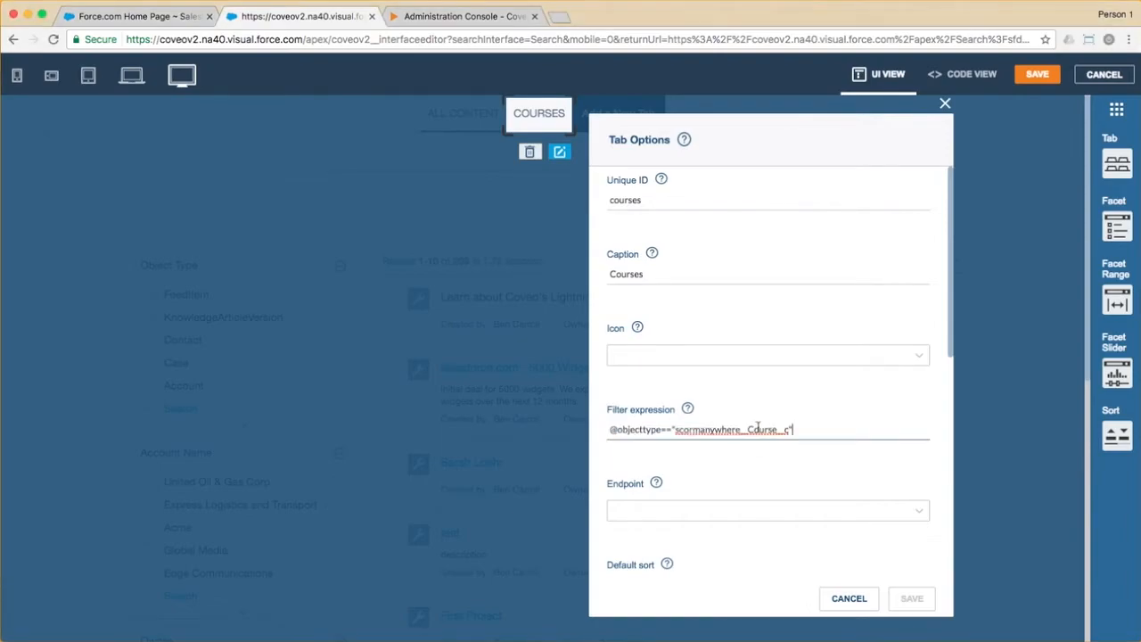
pyautogui.click(911, 601)
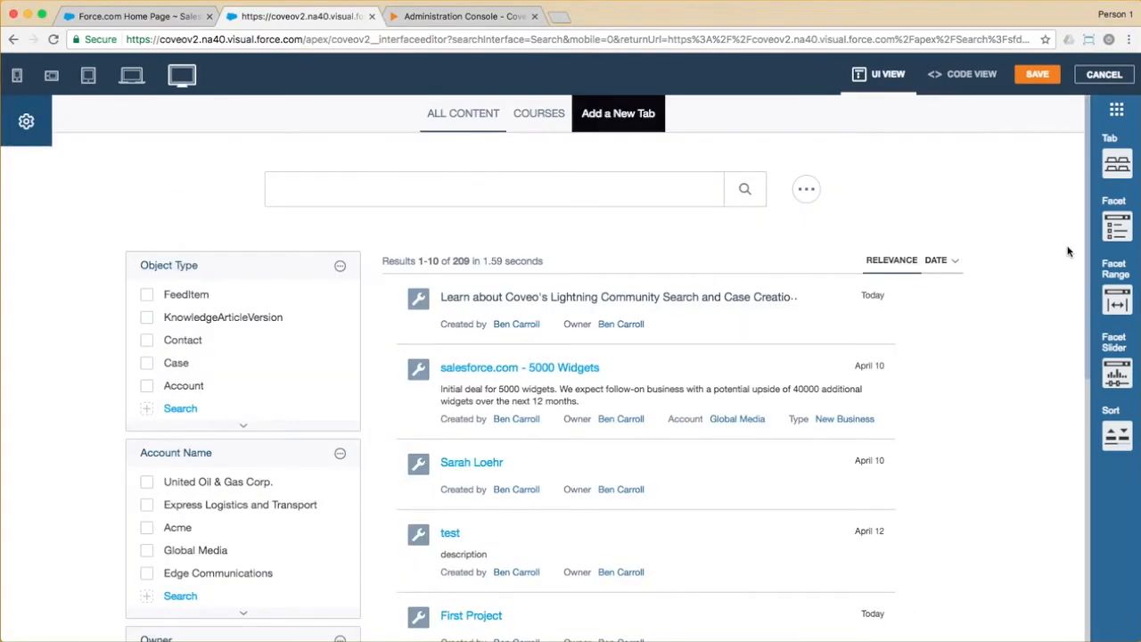
# Add a search tab after Courses with the unique ID Projects and the caption Projects
pyautogui.moveTo(1118, 165); pyautogui.dragTo(575, 120)
pyautogui.doubleClick(509, 311)
pyautogui.write('Projects')
pyautogui.press('Tab')
pyautogui.write('Projects')
pyautogui.click(572, 427)
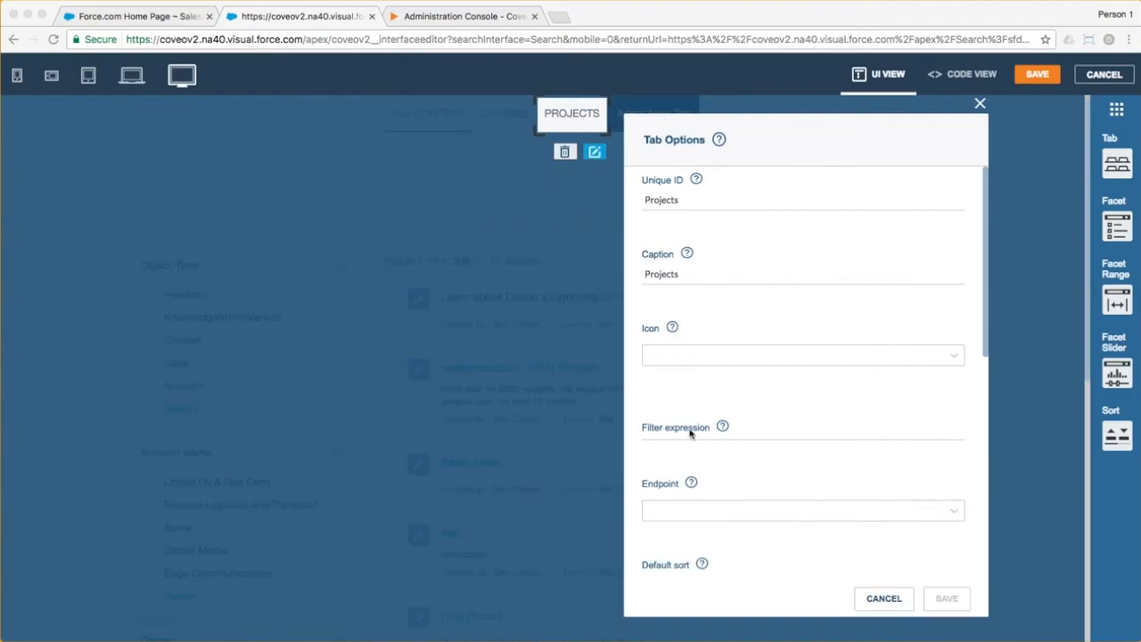
pyautogui.click(705, 437)
pyautogui.write('@objecttype=="My_Custom_Project__c"')
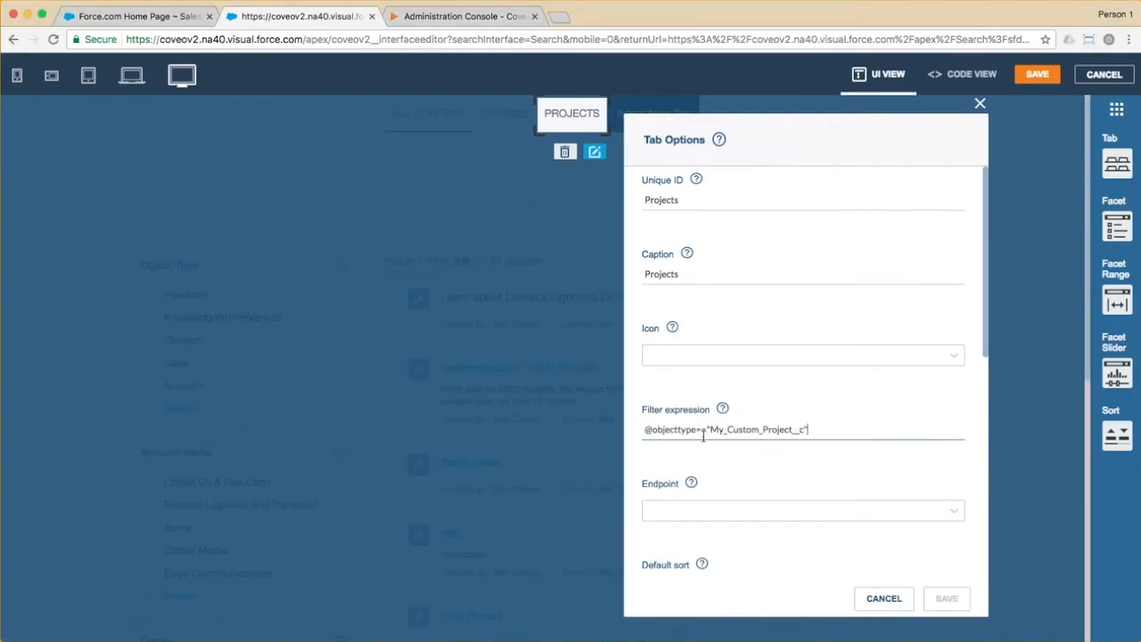
pyautogui.click(947, 598)
# Preview the Courses and Projects tabs in the editor, and save the search interface
pyautogui.click(510, 120)
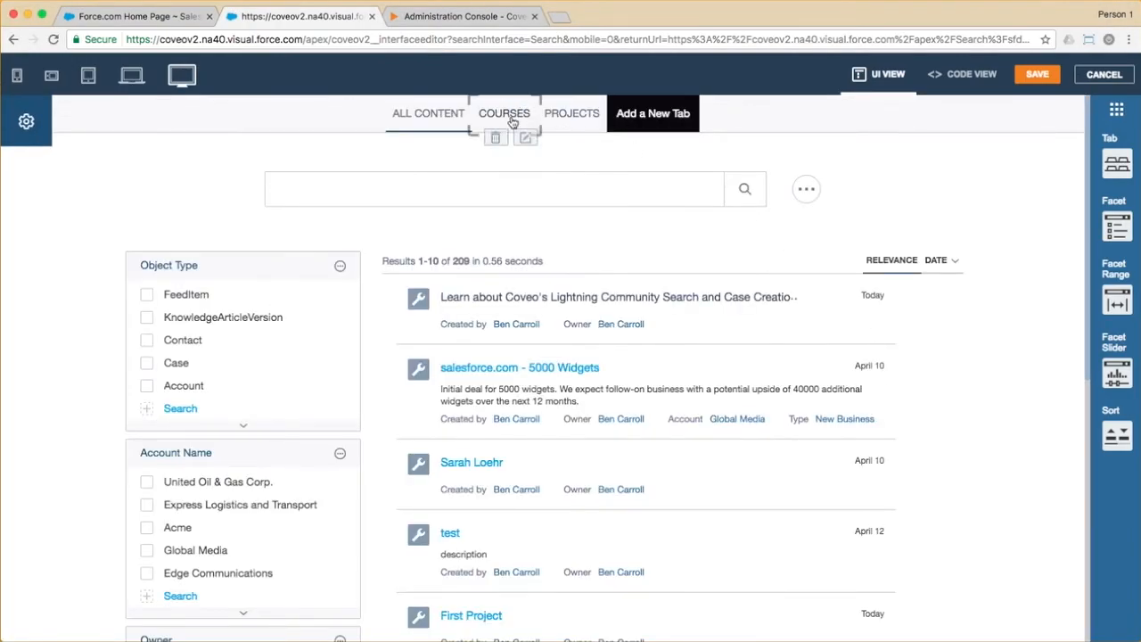
pyautogui.click(571, 113)
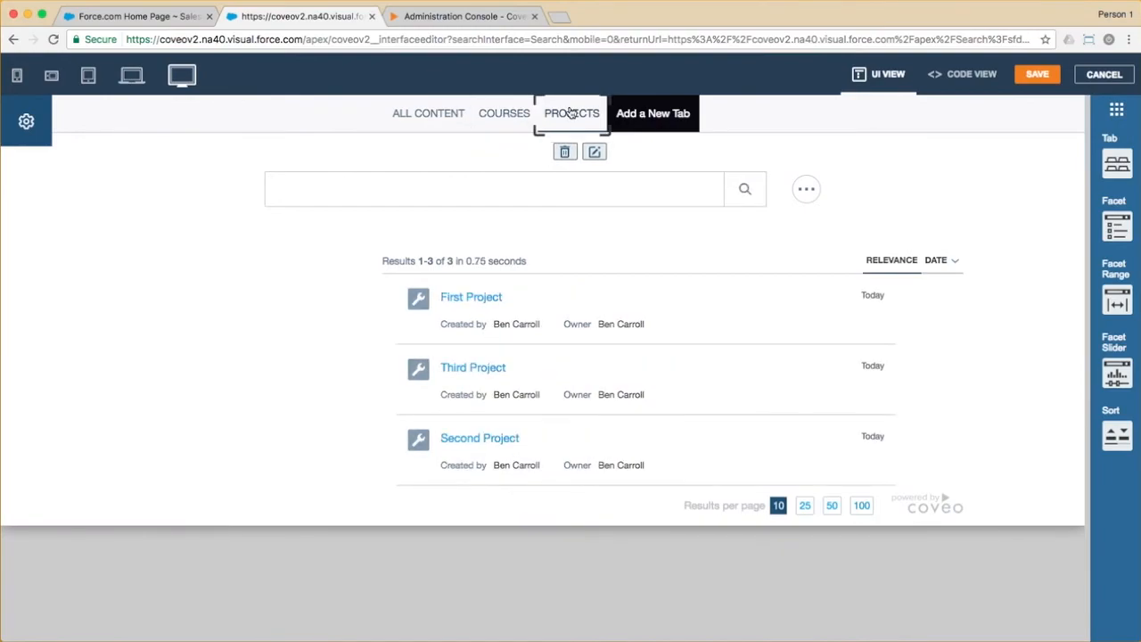
pyautogui.click(1044, 80)
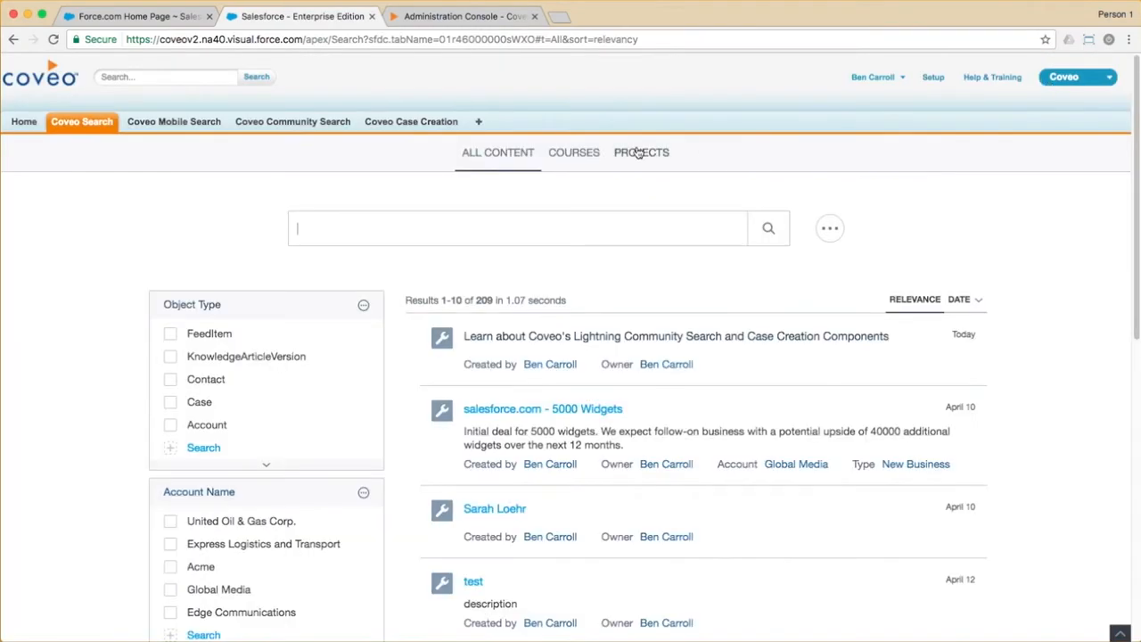
# Check the results under the Courses and Projects tabs on the saved Coveo Search page
pyautogui.click(580, 152)
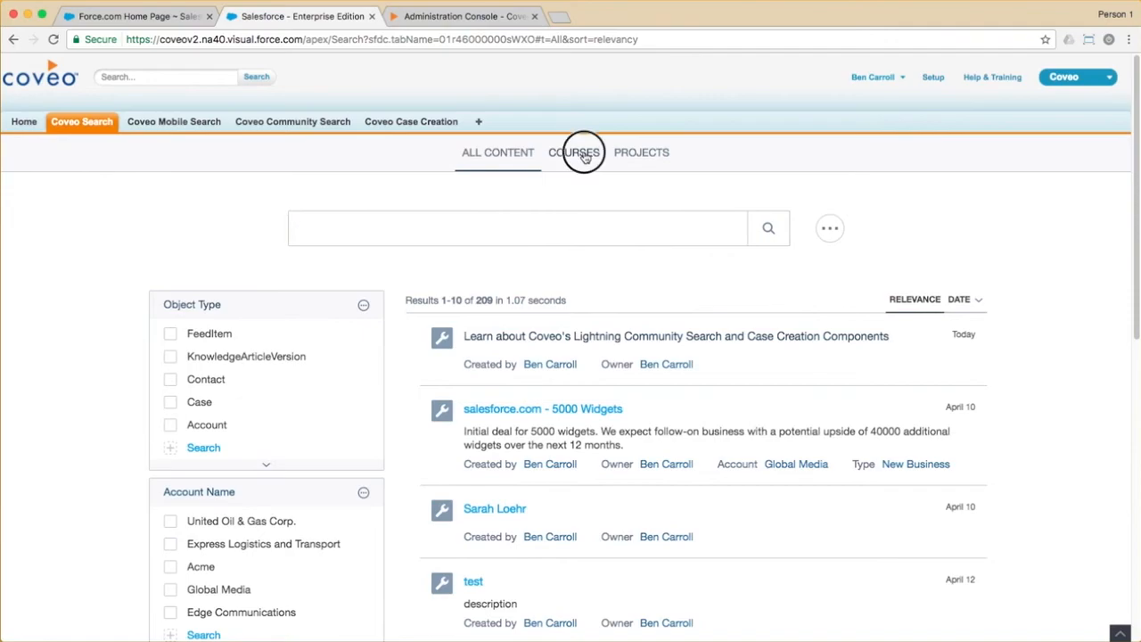
pyautogui.click(655, 155)
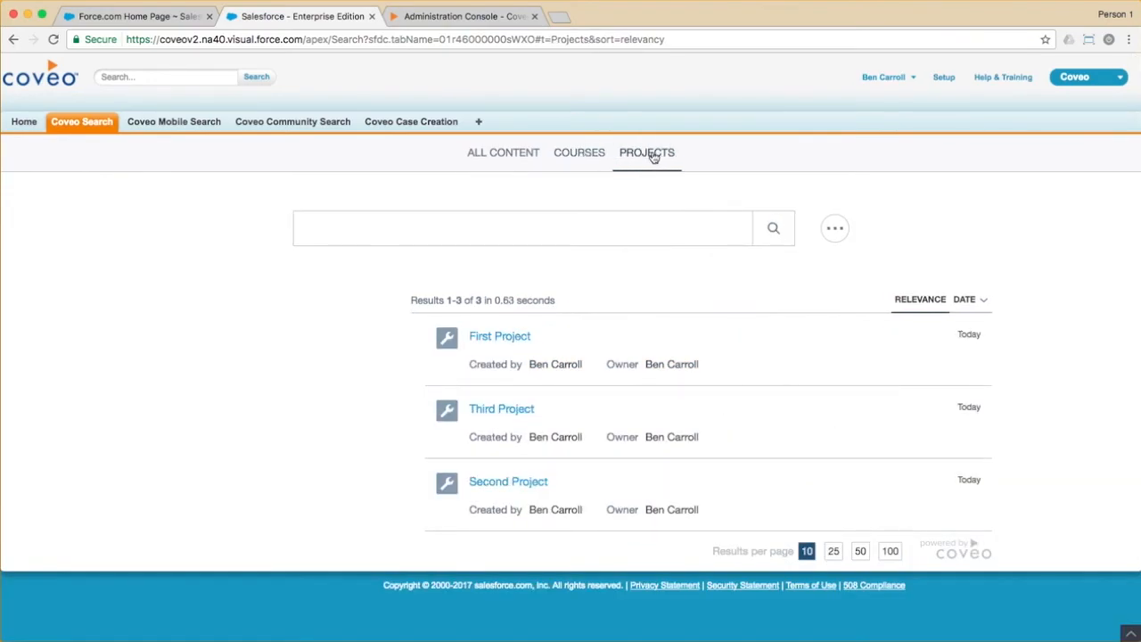